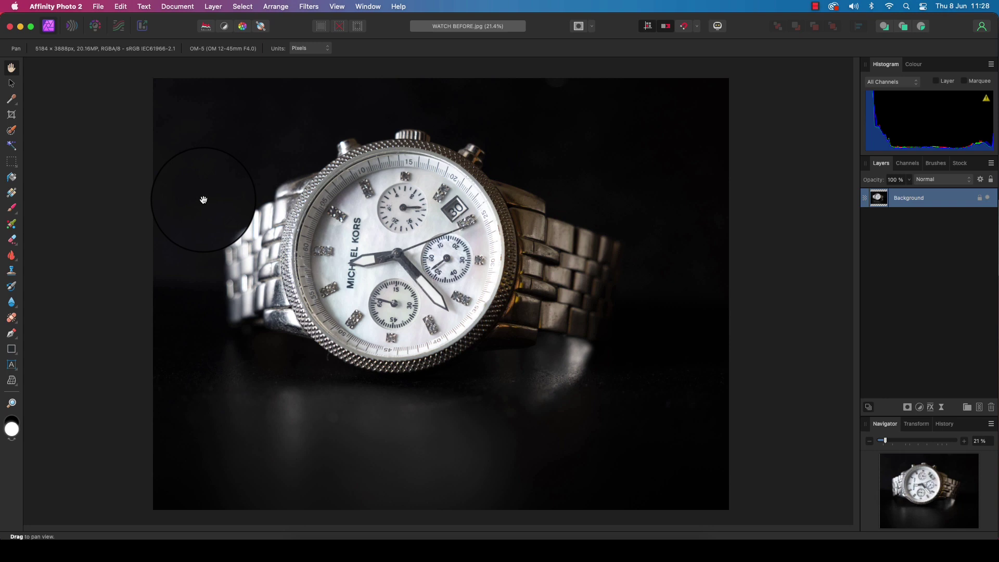
Step: Duplicate the watch photo's Background layer via Layer > Duplicate
click(214, 7)
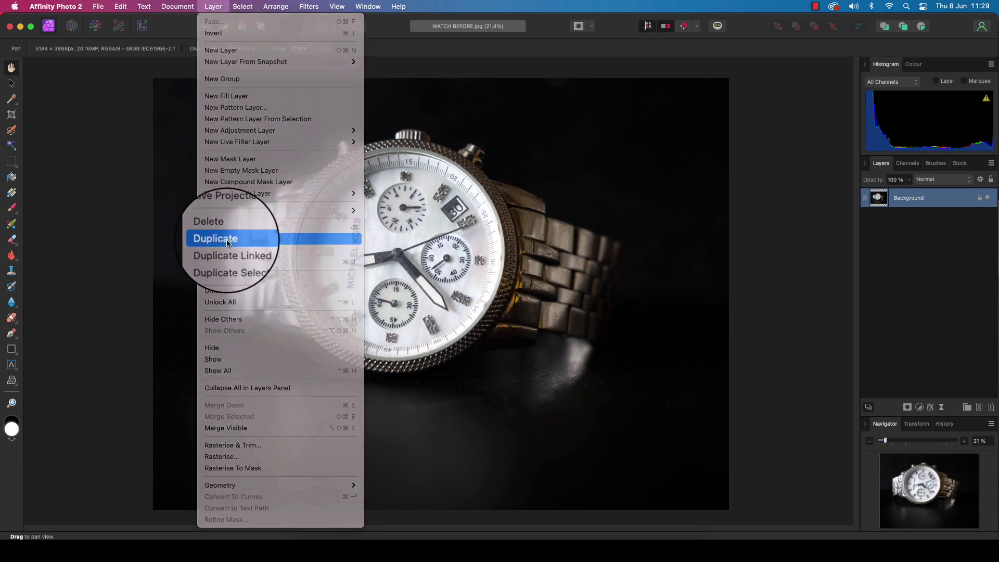
click(230, 240)
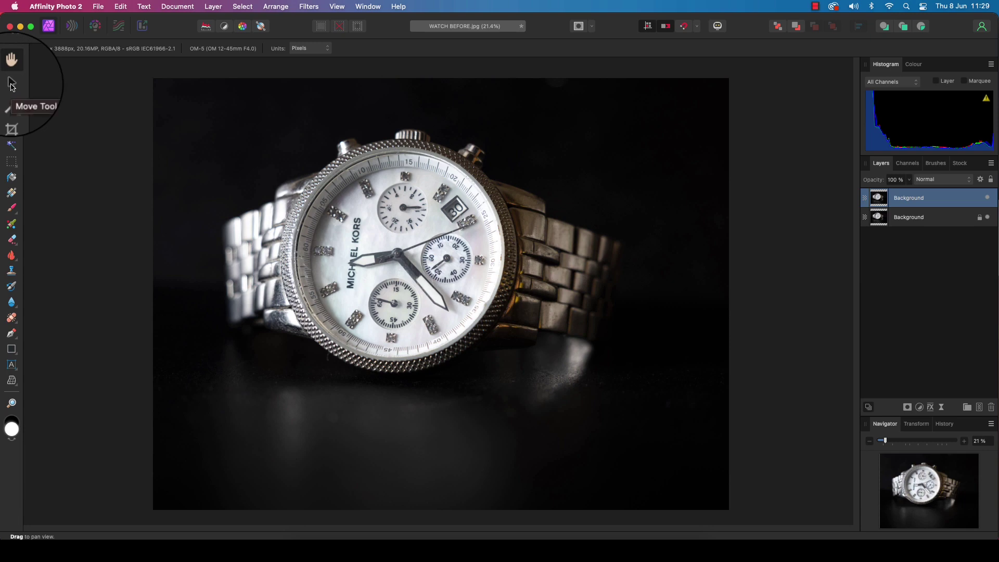
click(12, 85)
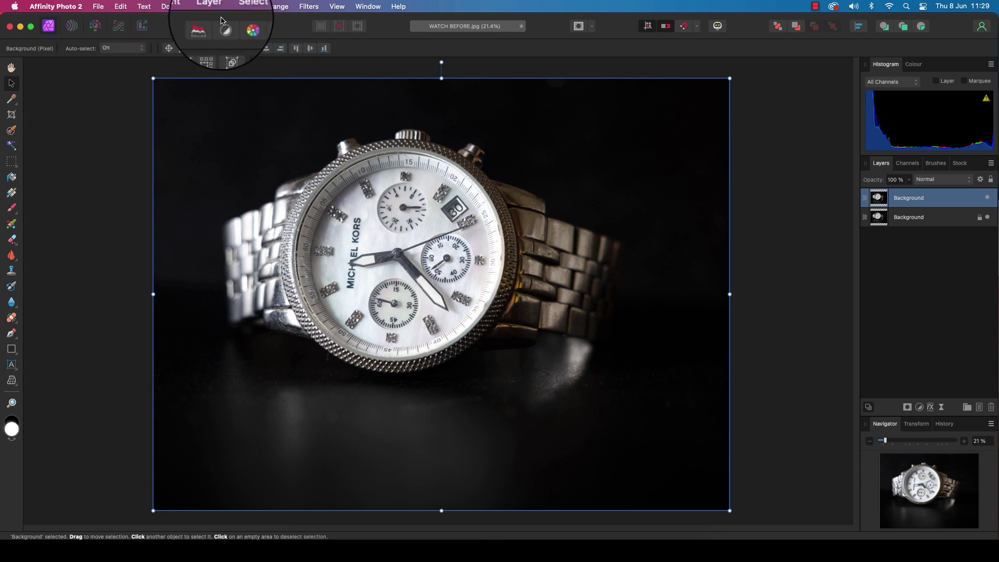
Step: Flip the duplicated Background layer vertically so the watch is upside down
click(274, 7)
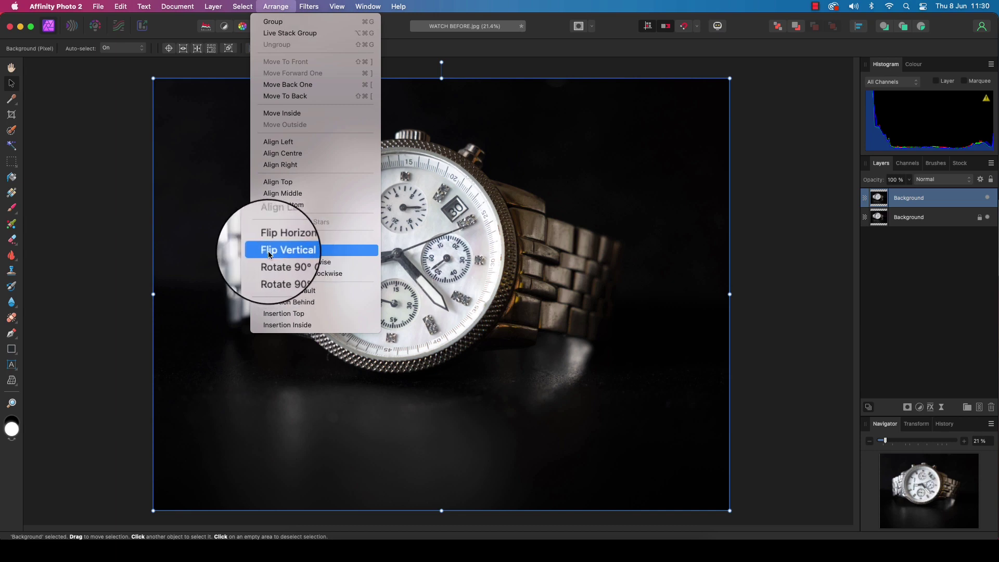
click(292, 254)
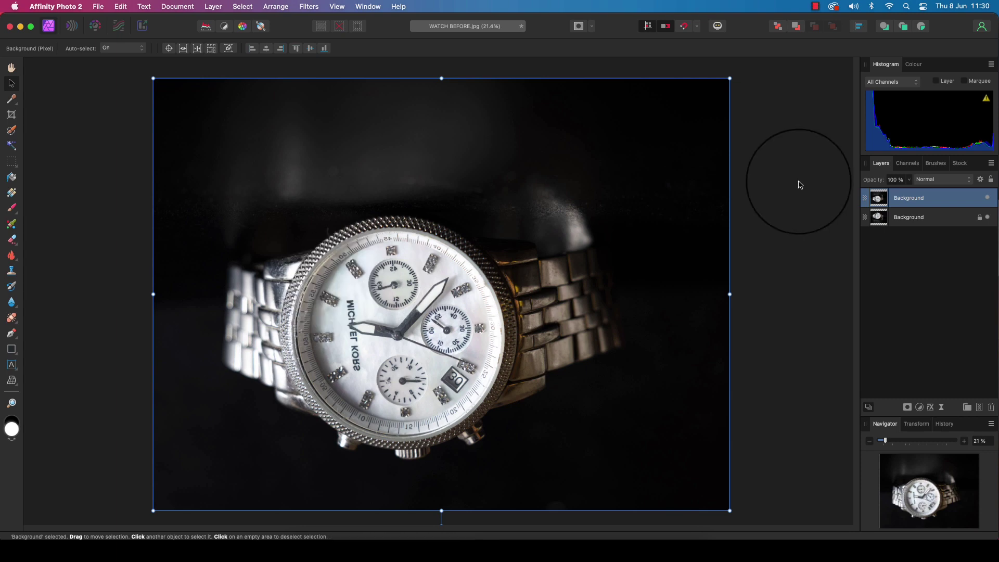
Step: At temporary 58% opacity, drag the flipped copy beneath the watch, then restore 100% opacity
click(910, 179)
drag(907, 193, 872, 191)
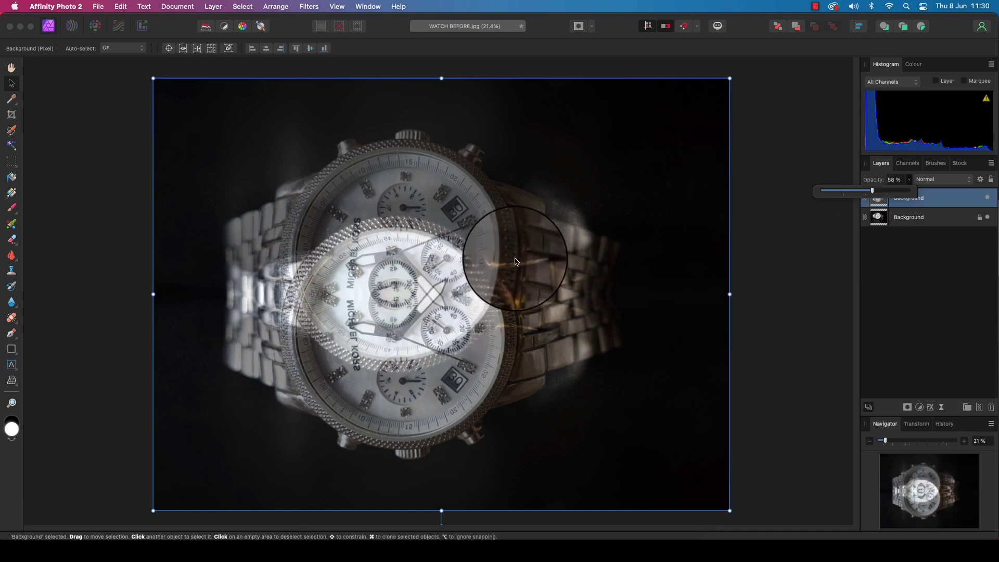
drag(516, 261, 500, 421)
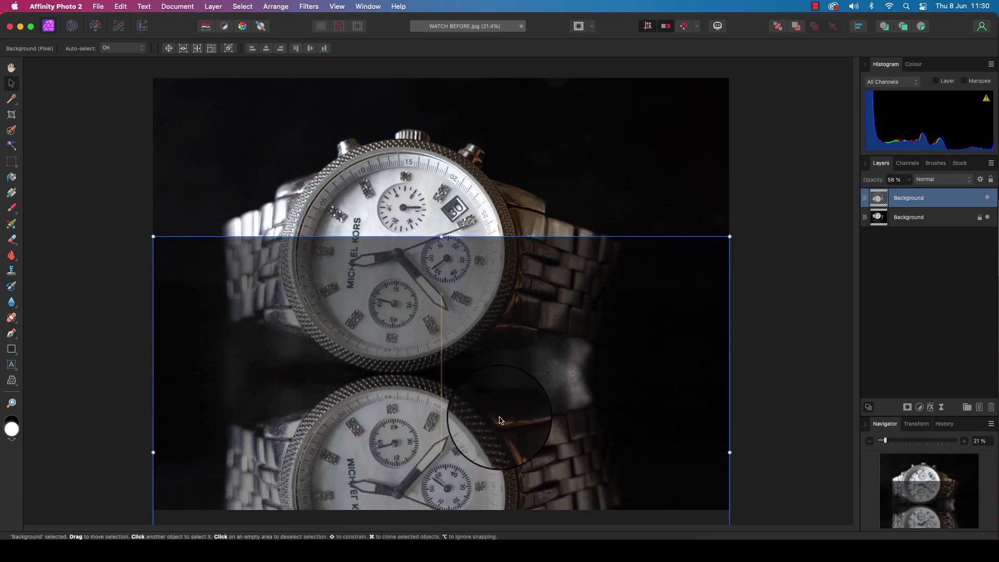
drag(499, 421, 500, 420)
click(909, 181)
drag(908, 195, 944, 191)
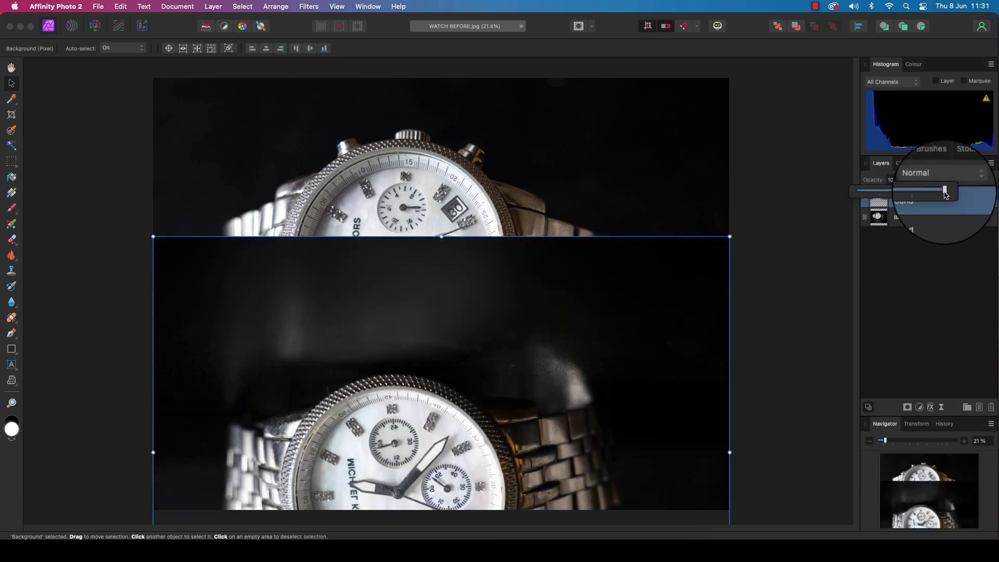
key(h)
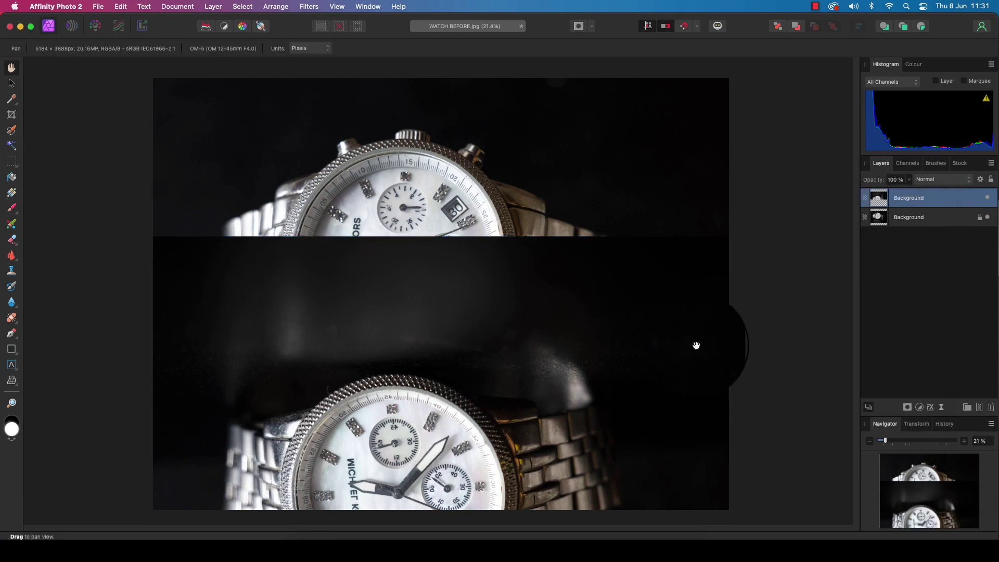
Step: Add a mask to the reflection layer with a top-to-bottom linear gradient, midpoint moved lower
click(907, 411)
click(916, 416)
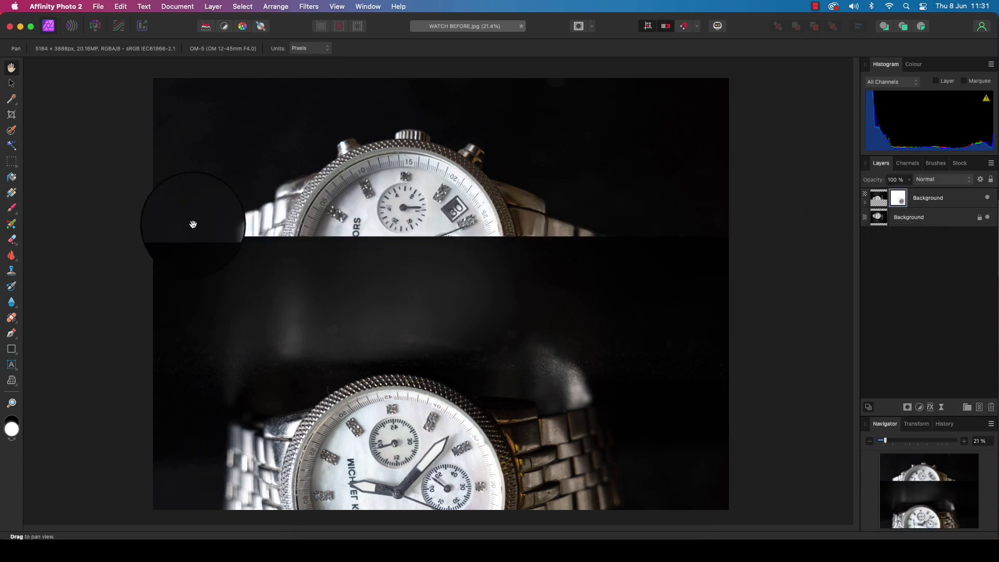
click(10, 192)
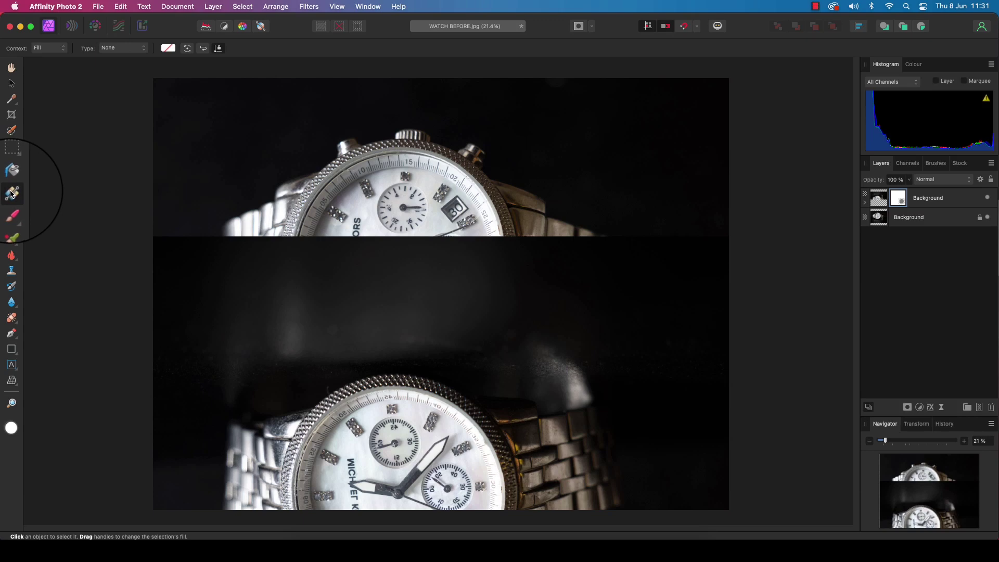
mouse_move(432, 78)
mouse_down()
mouse_move(431, 519)
mouse_move(432, 495)
mouse_up()
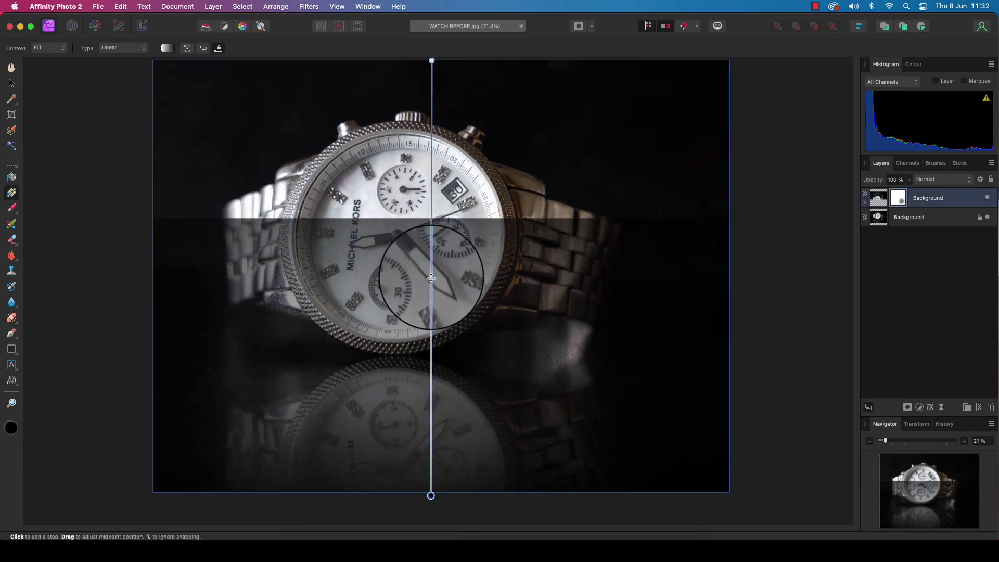
drag(430, 299, 419, 324)
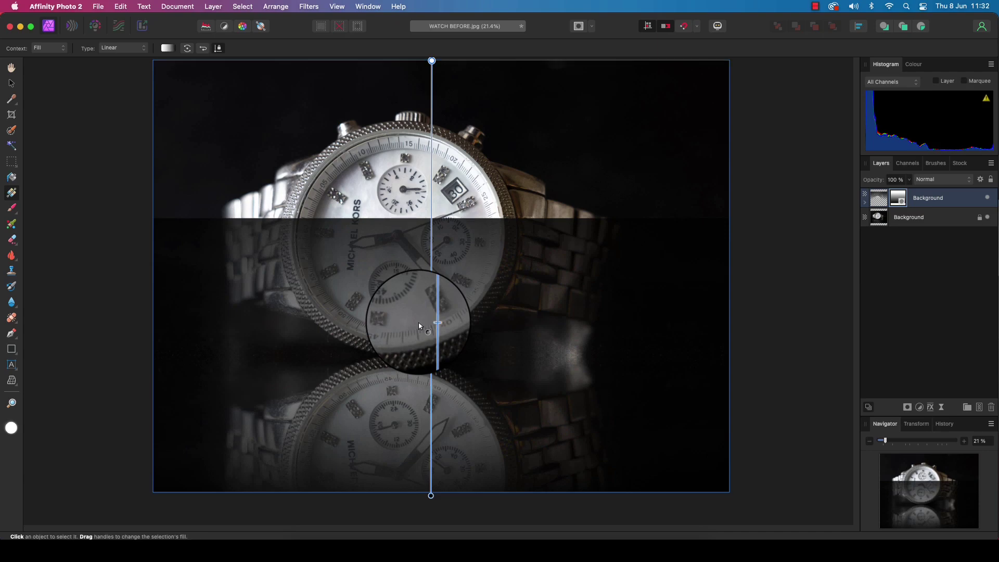
click(13, 210)
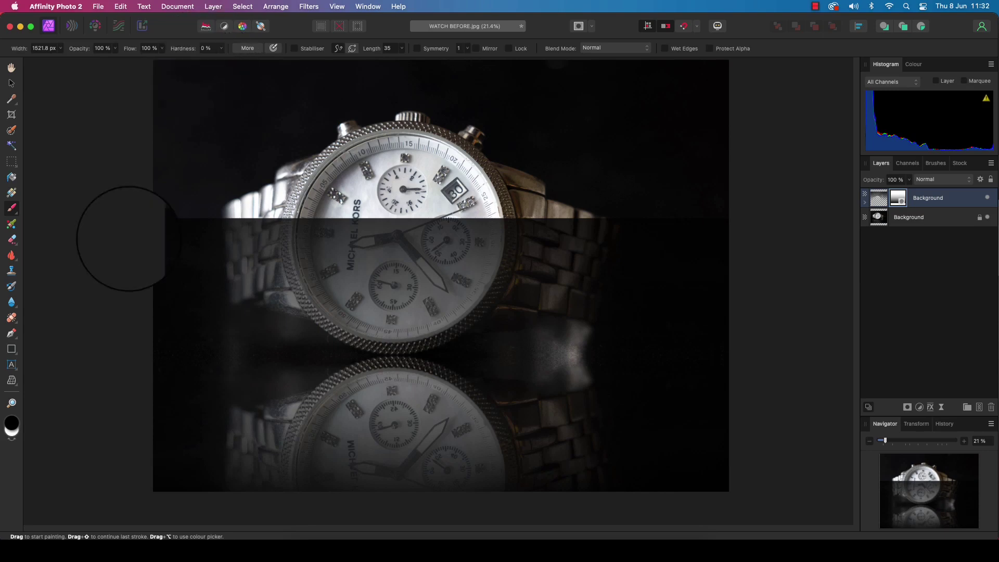
Step: Paint black on the mask over the dark band, then compare with the reflection hidden and shown
drag(128, 238, 631, 223)
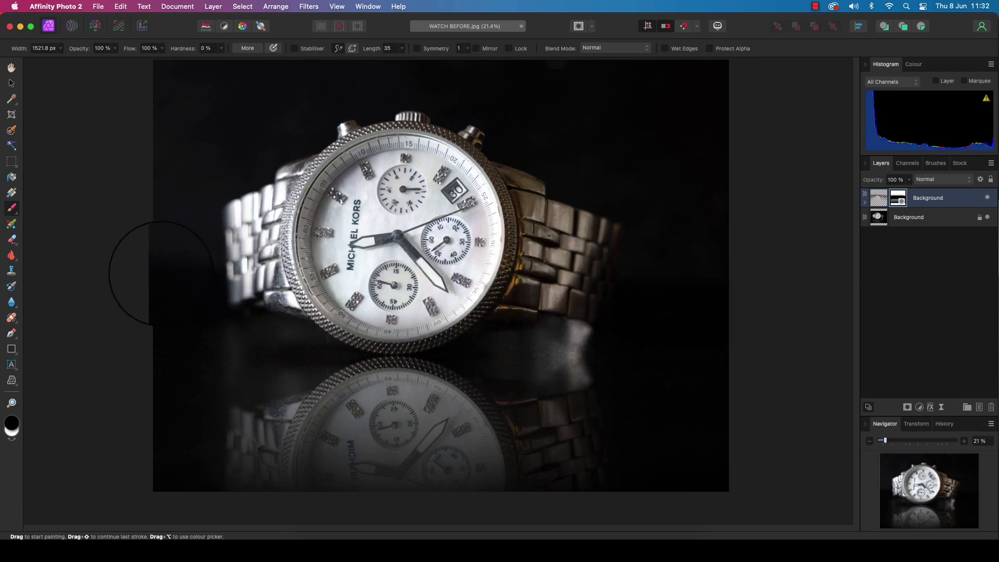
key(bracketleft)
key(bracketleft)
key(bracketleft)
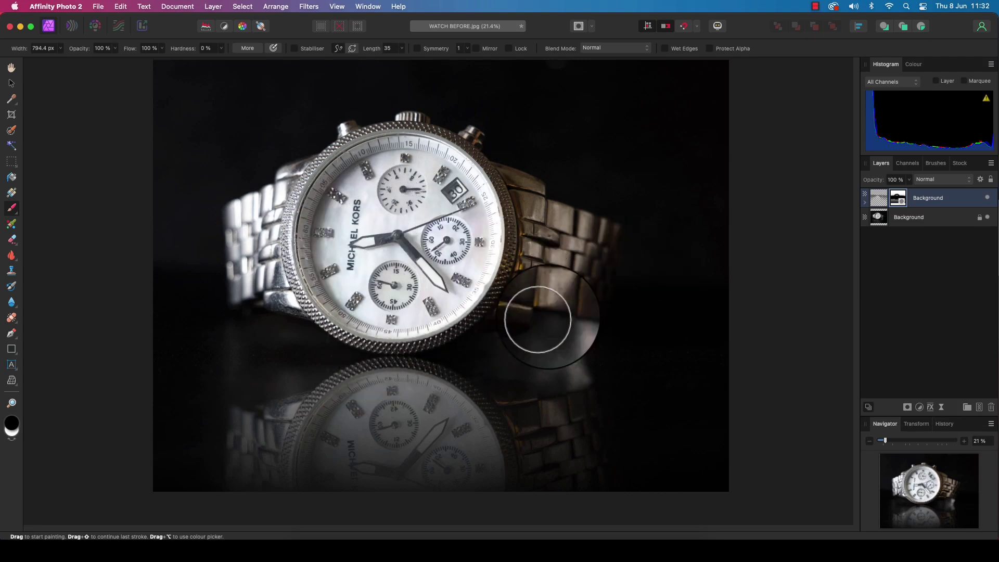
click(987, 199)
click(987, 201)
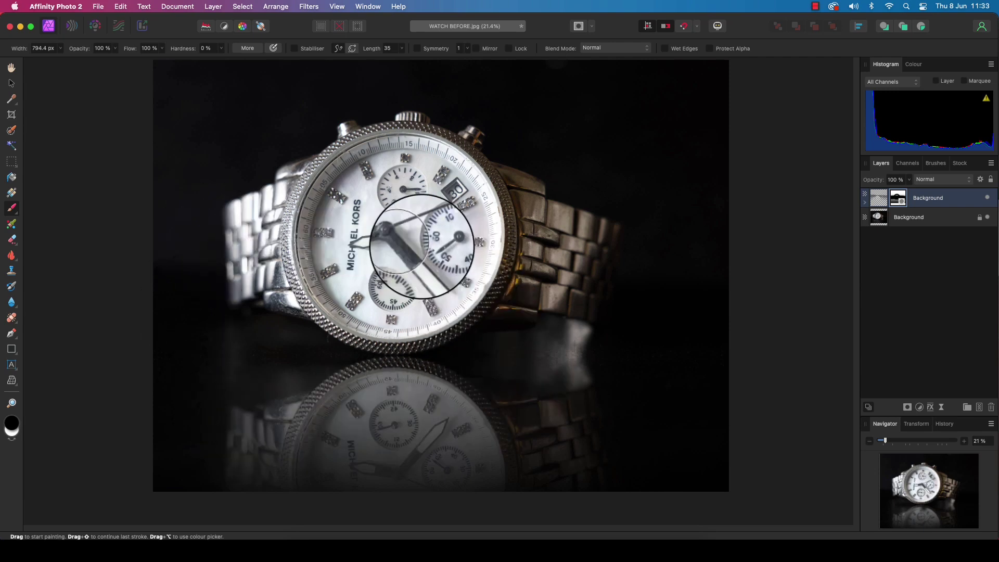
click(11, 67)
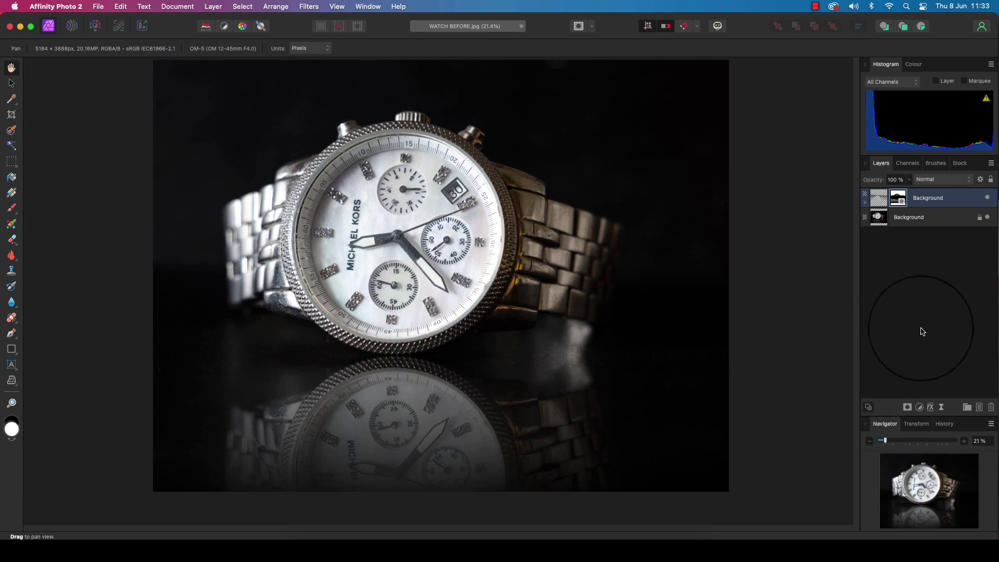
Step: Add a Brightness / Contrast adjustment at 6% brightness and 17% contrast
click(920, 408)
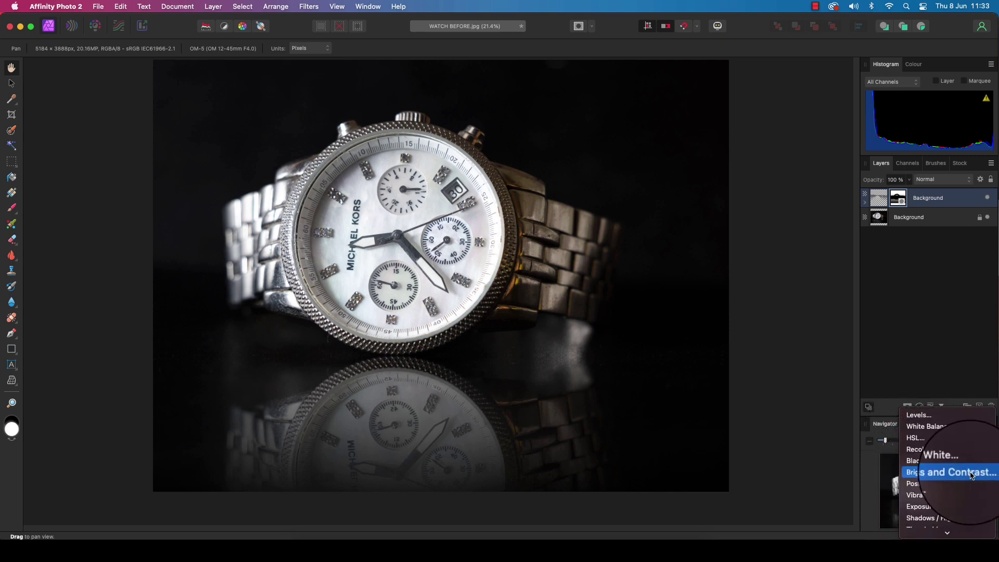
click(927, 474)
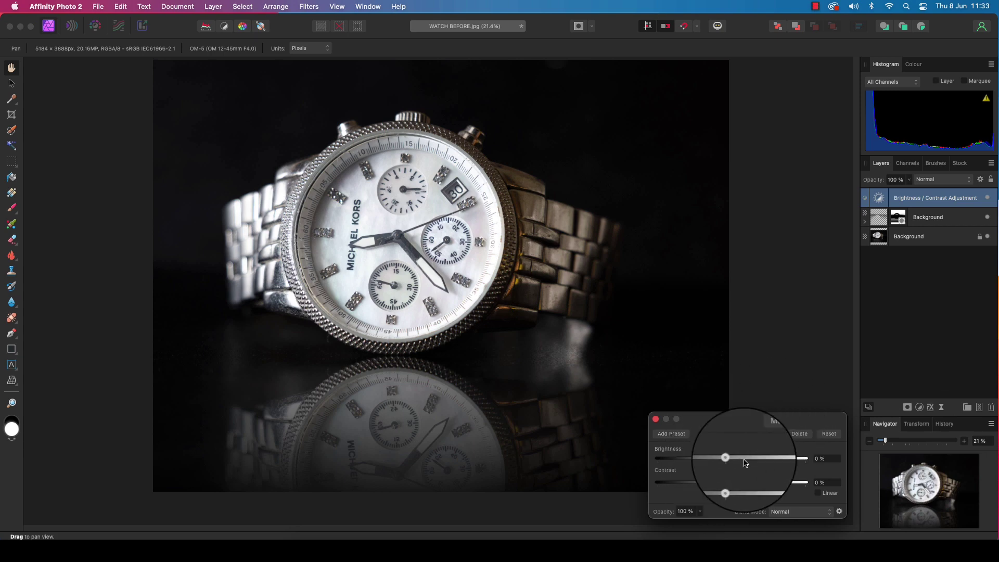
drag(732, 459, 747, 484)
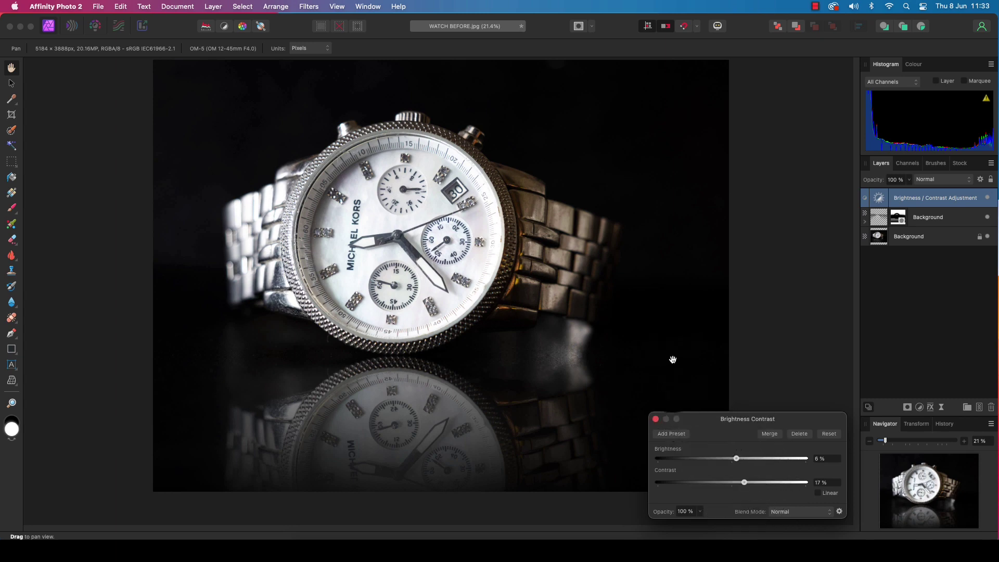
click(656, 419)
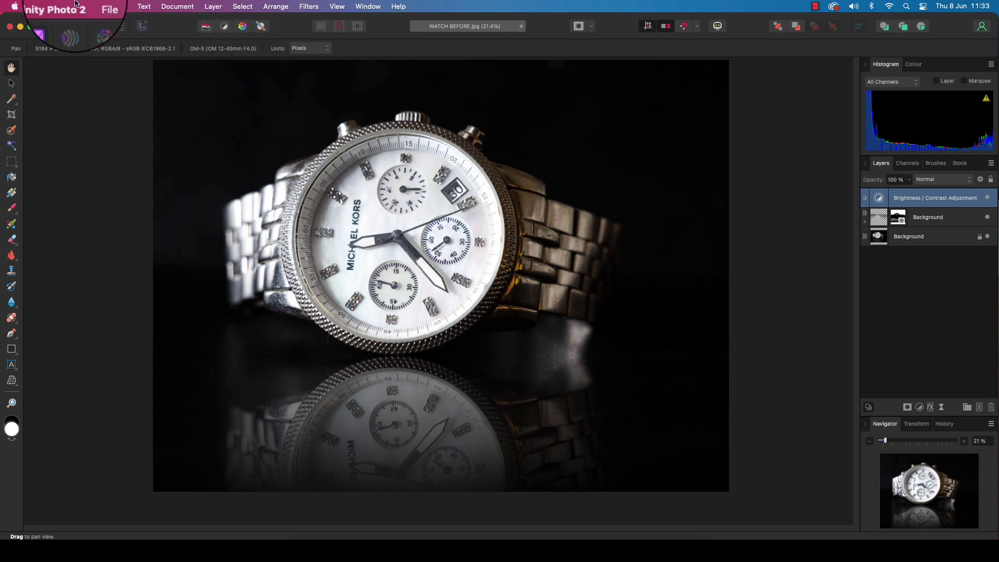
click(97, 7)
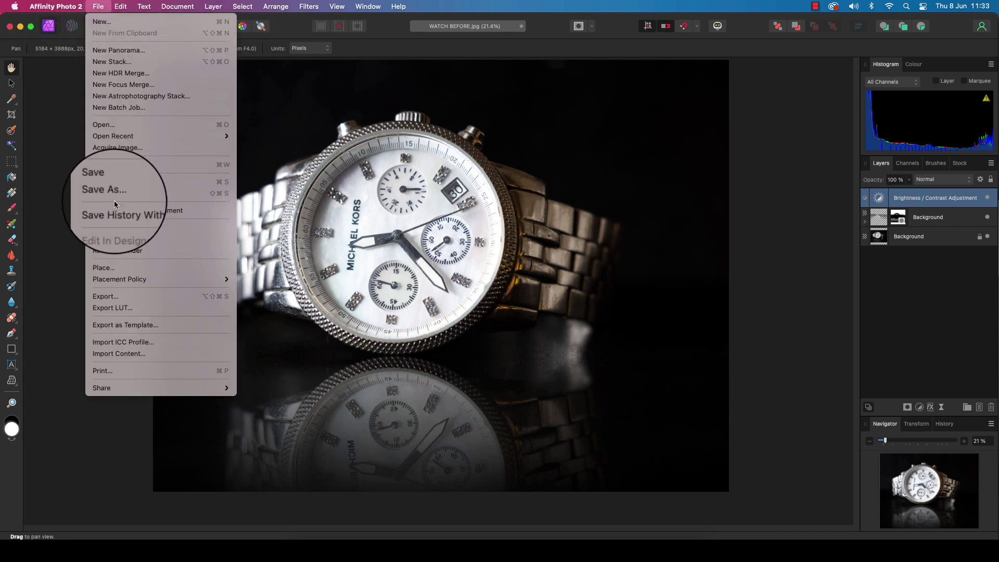
click(104, 298)
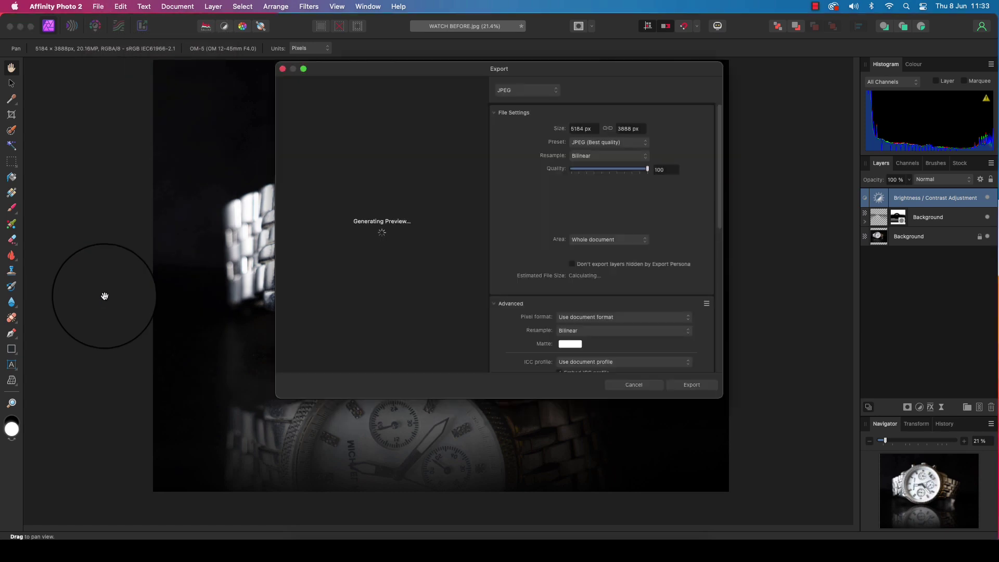
click(533, 91)
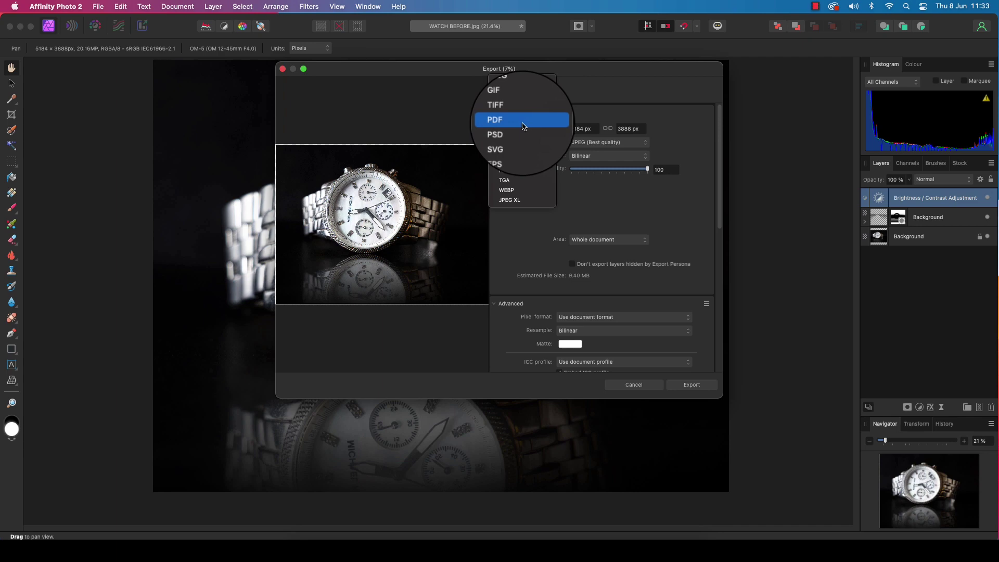
click(518, 99)
click(645, 387)
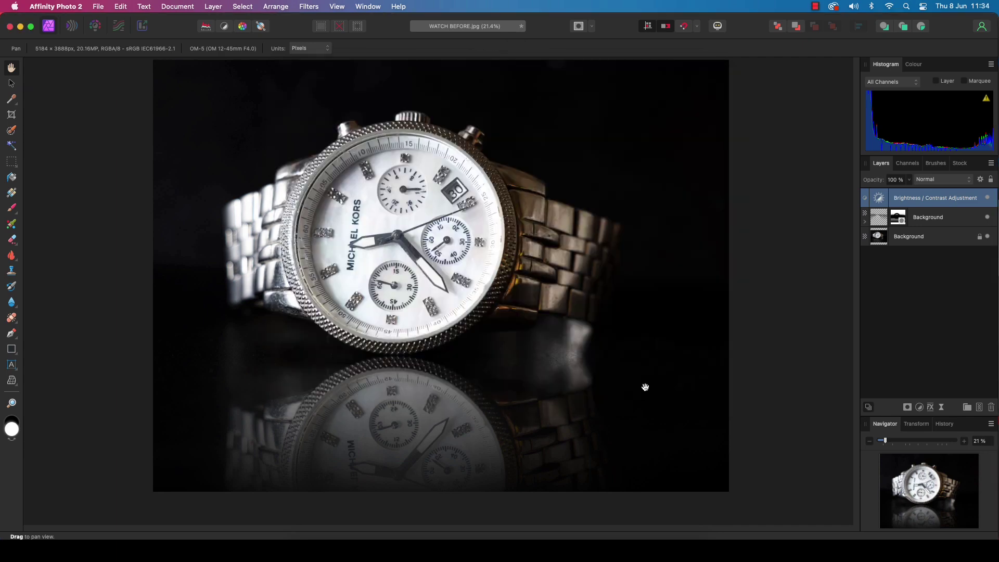